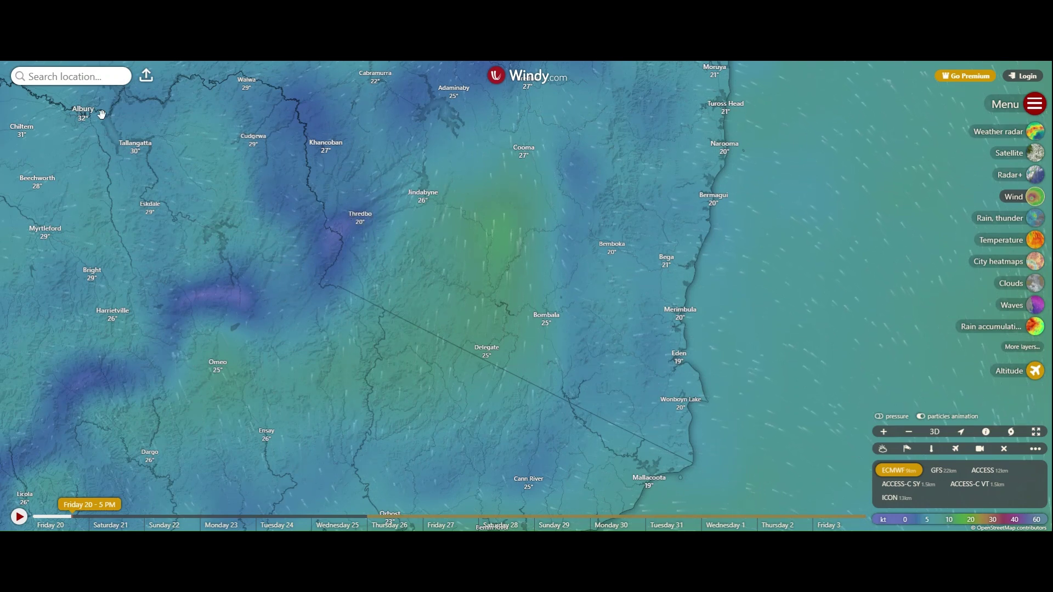
Find Thredbo in Snowy Monaro Regional Council with the location search and close its forecast
left_click(77, 77)
type("thredbo")
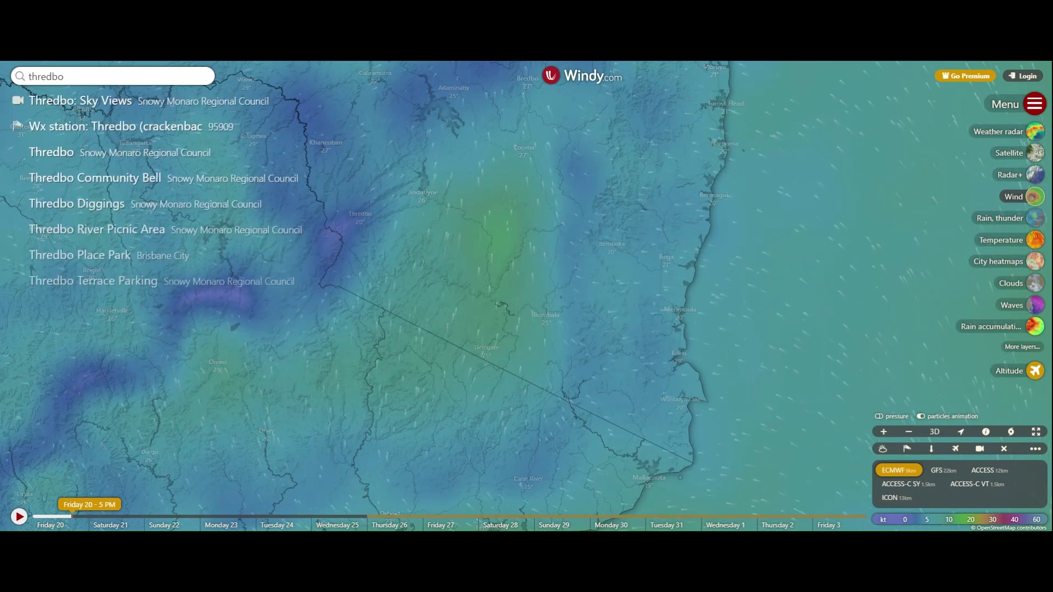
left_click(62, 159)
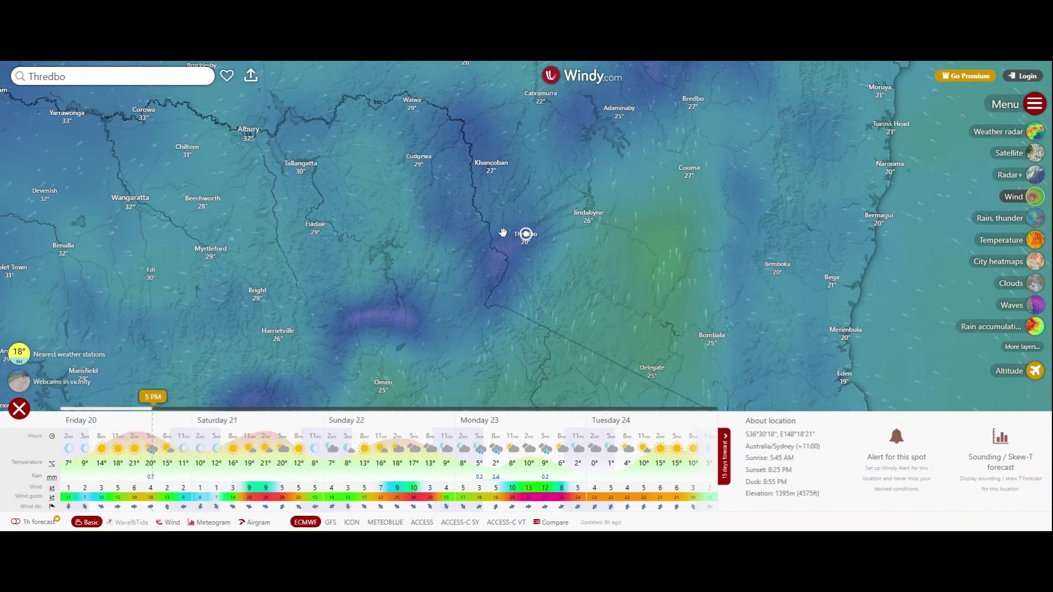
left_click(20, 411)
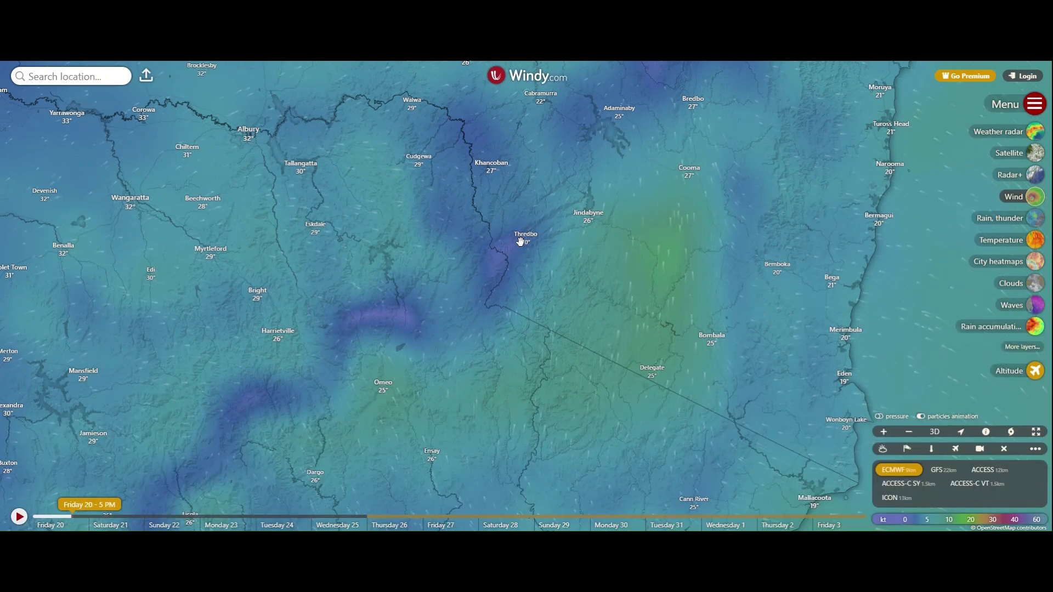
Start a distance and planning route on the slope above Friday Flat and add a second waypoint at the T-bar's lower end
scroll(517, 240, "up", 2)
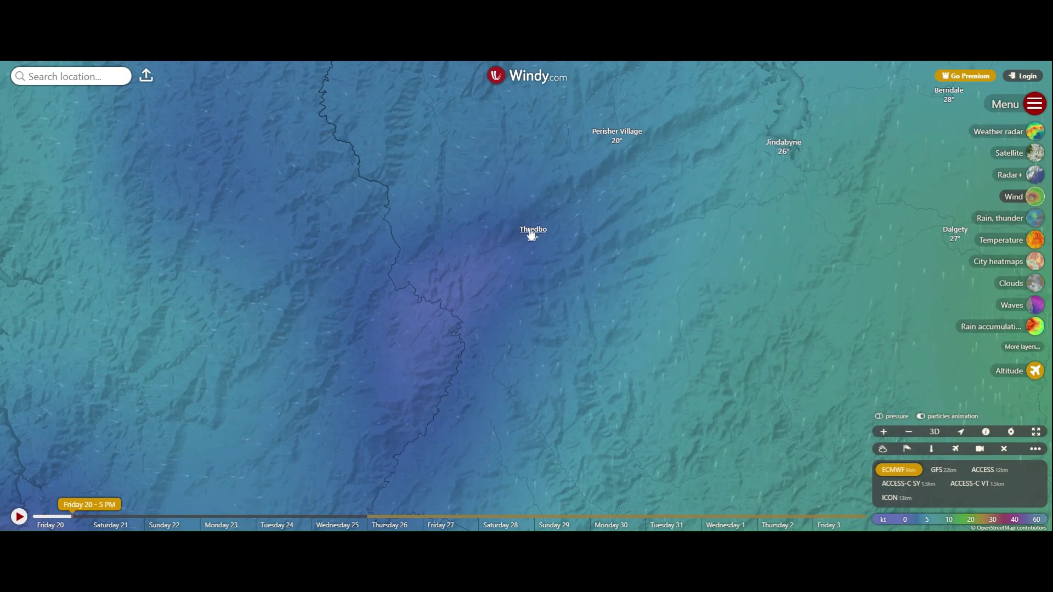
scroll(531, 235, "up", 2)
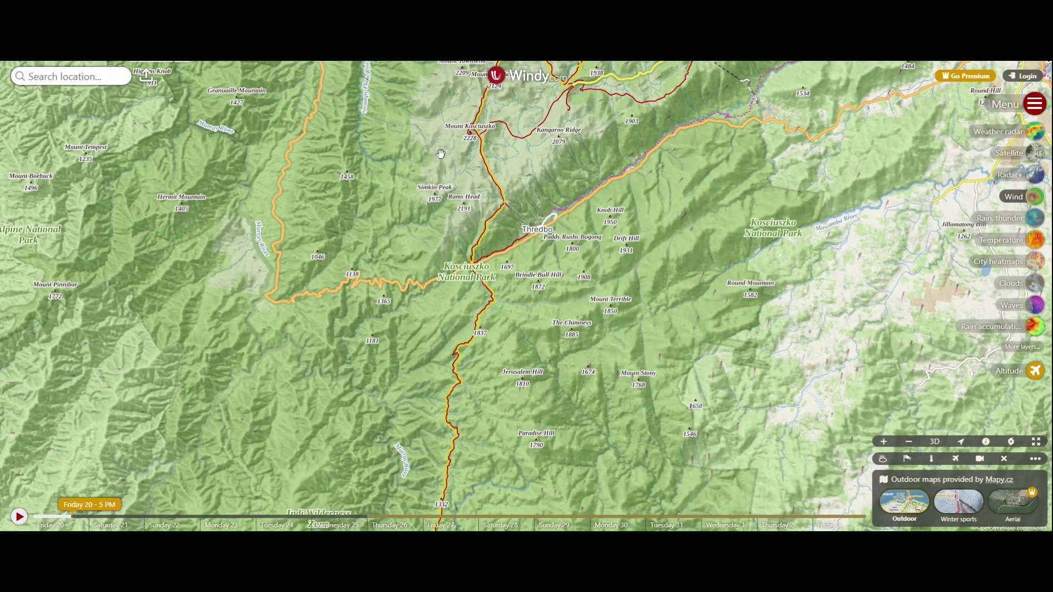
scroll(559, 244, "up", 1)
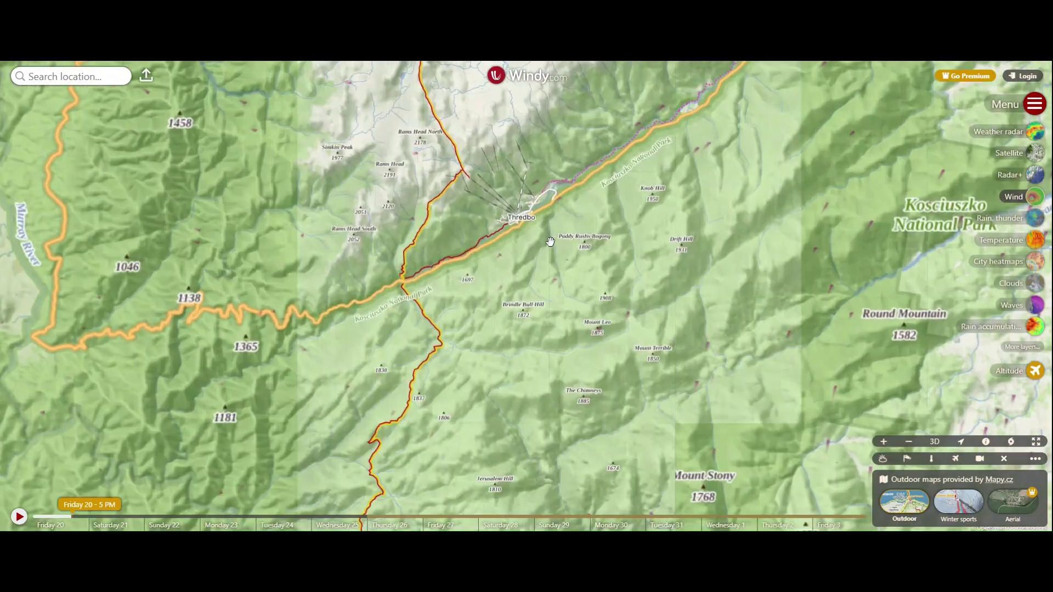
scroll(524, 229, "up", 1)
left_click_drag(534, 152, 564, 226)
scroll(557, 209, "up", 1)
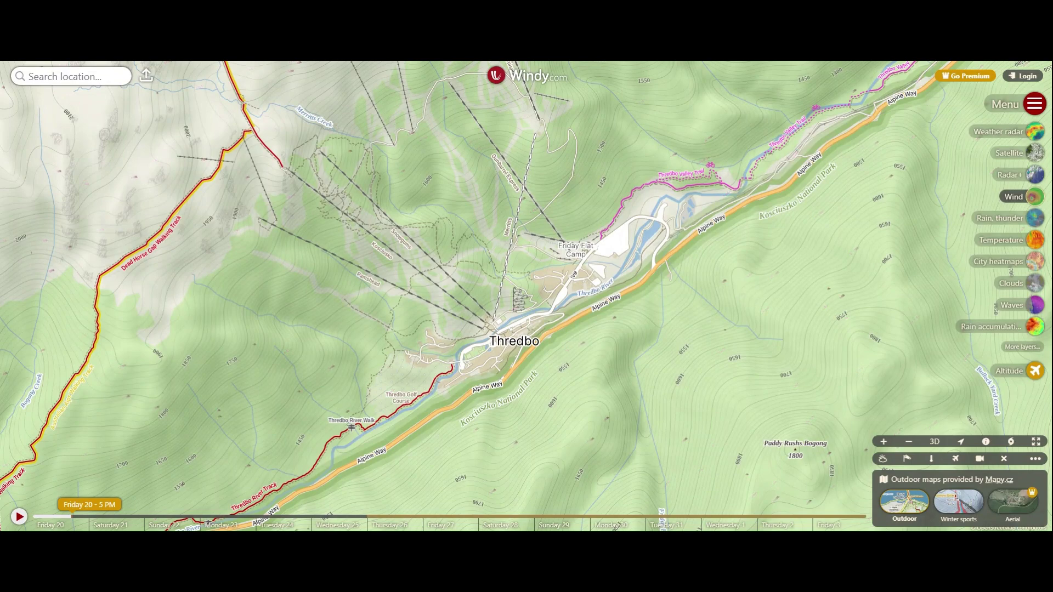
left_click_drag(584, 192, 592, 280)
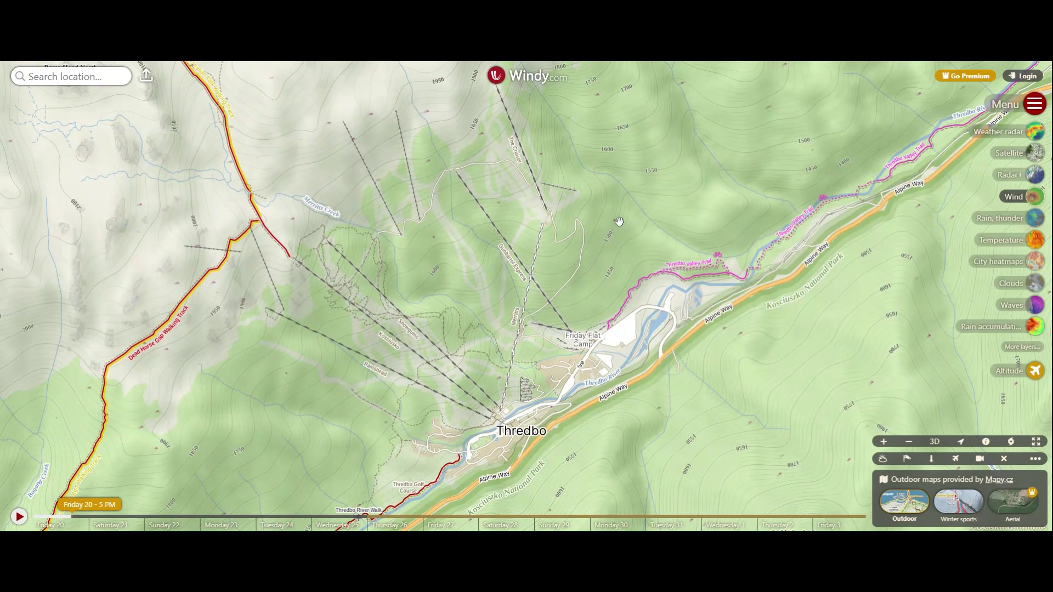
right_click(563, 306)
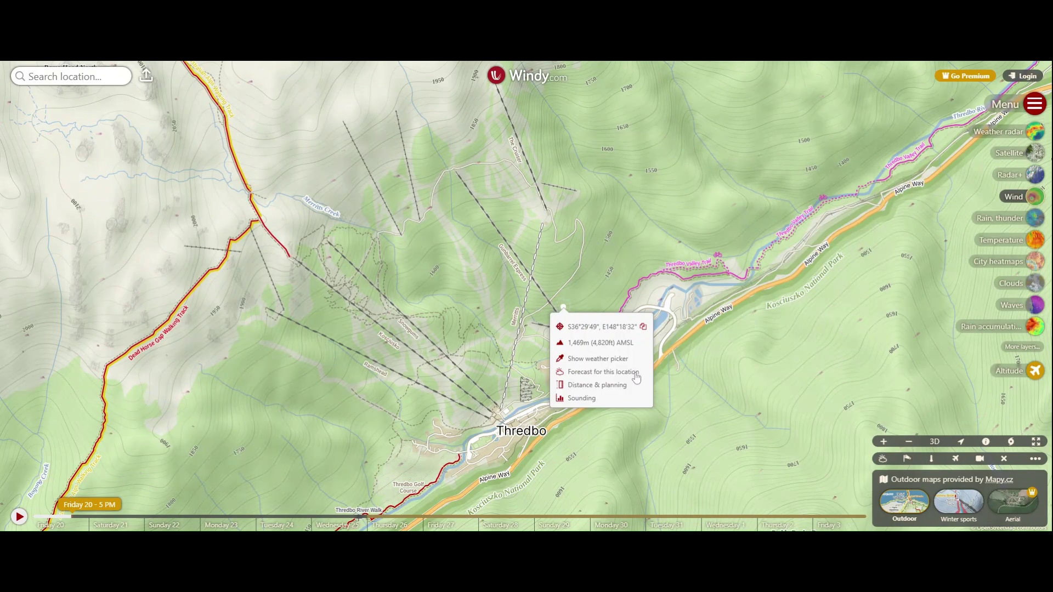
left_click(579, 391)
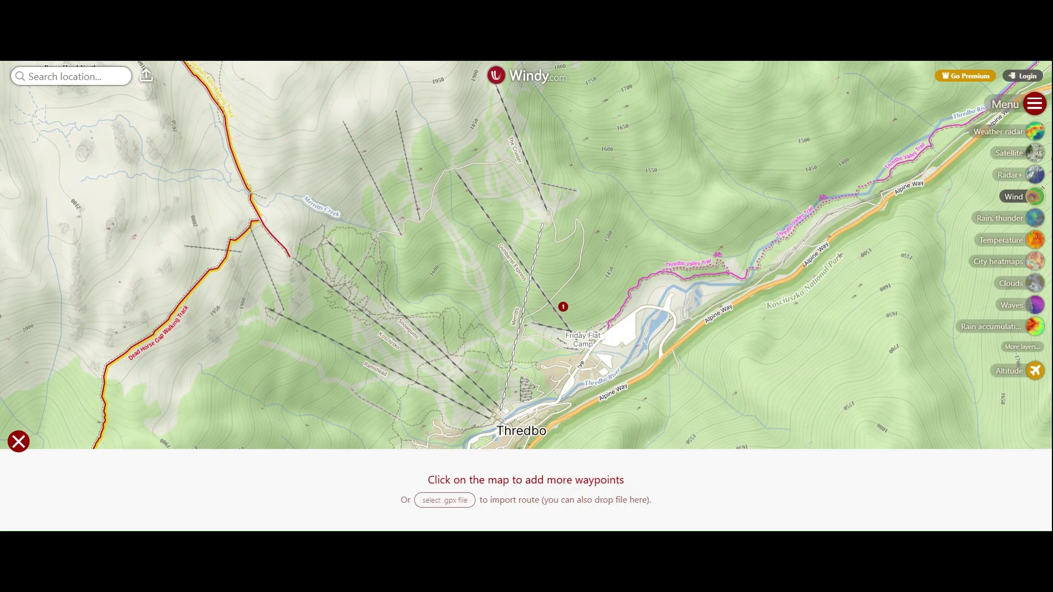
left_click(420, 221)
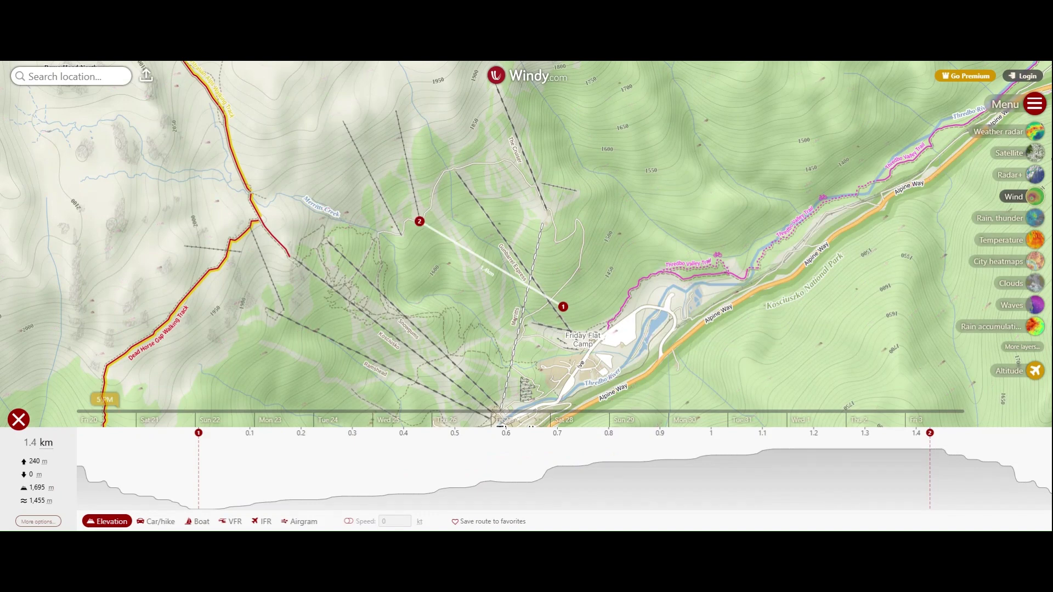
Move the first waypoint to the T-bar's upper end to profile the lift line, and close the route planner
mouse_move(564, 307)
left_click_drag(564, 307, 397, 110)
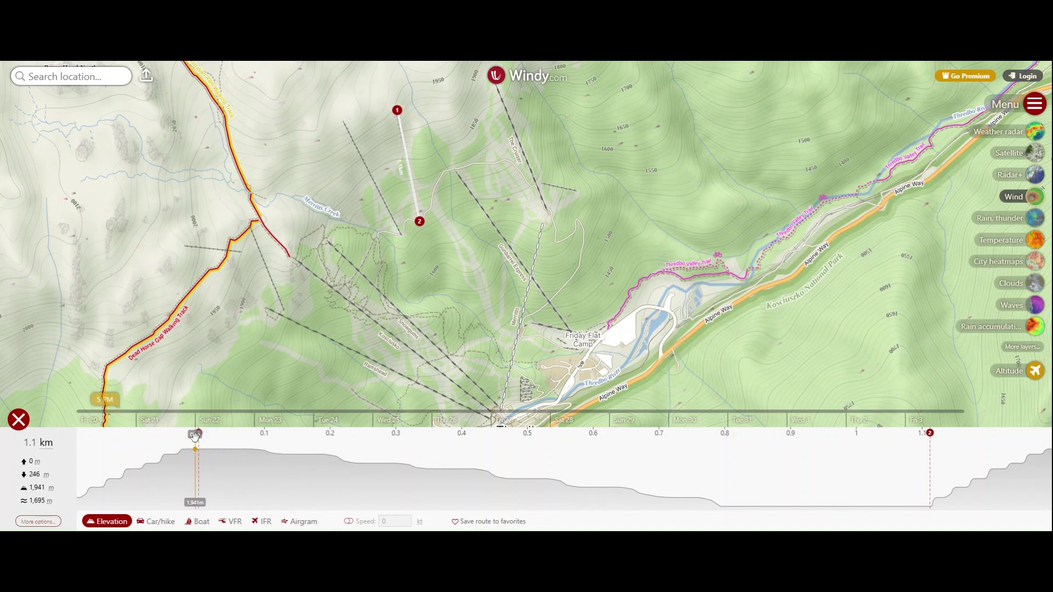
mouse_move(398, 110)
left_click(19, 421)
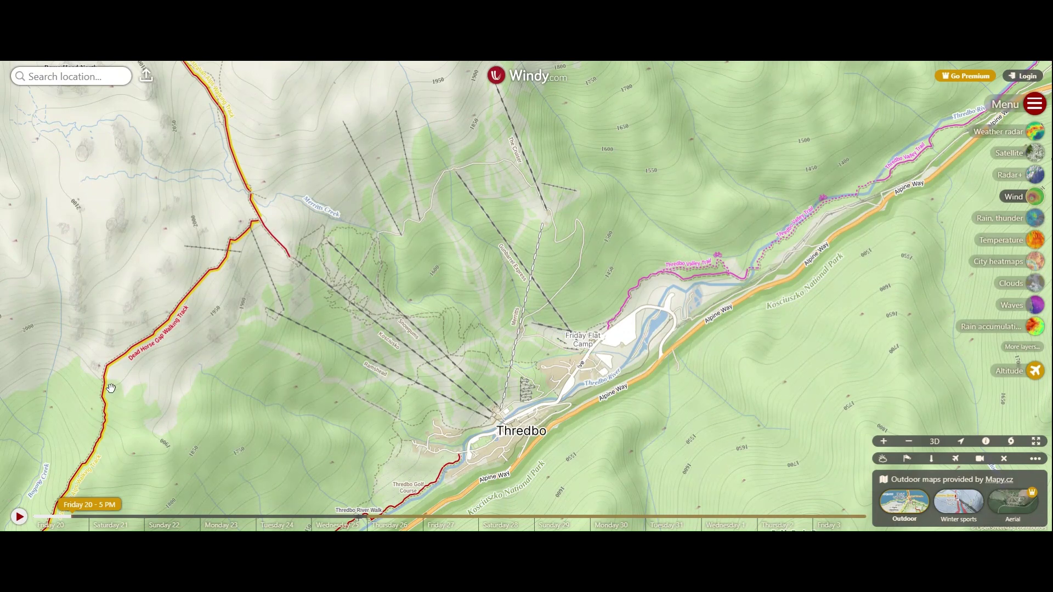
Reopen distance and planning and move both waypoints to the walking track junction above the Thredbo lifts
right_click(83, 461)
left_click(118, 523)
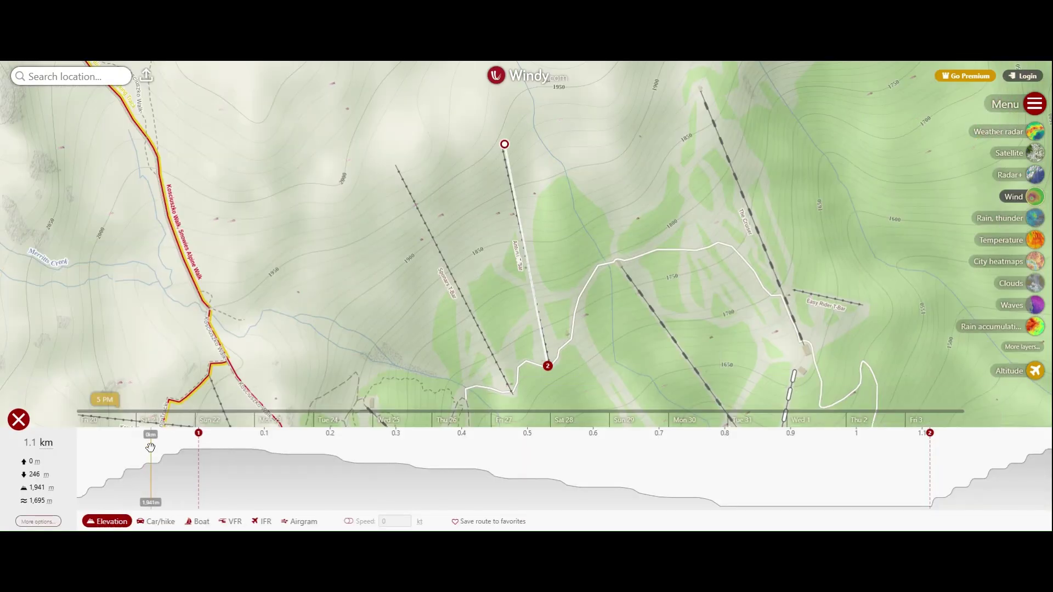
scroll(502, 272, "down", 2)
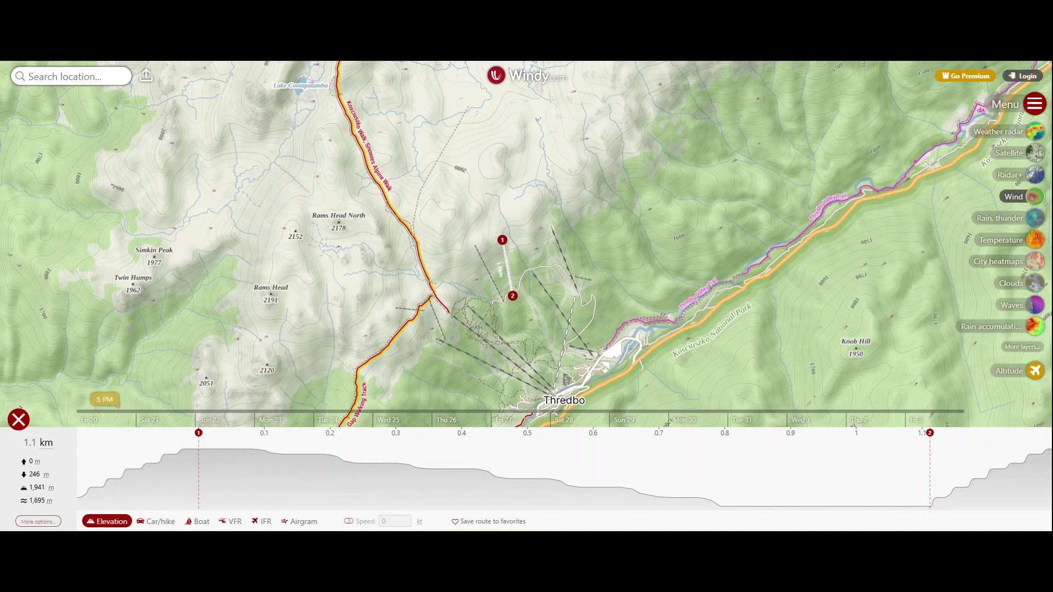
left_click(524, 297)
mouse_move(505, 242)
left_click_drag(505, 242, 432, 294)
left_click(432, 294)
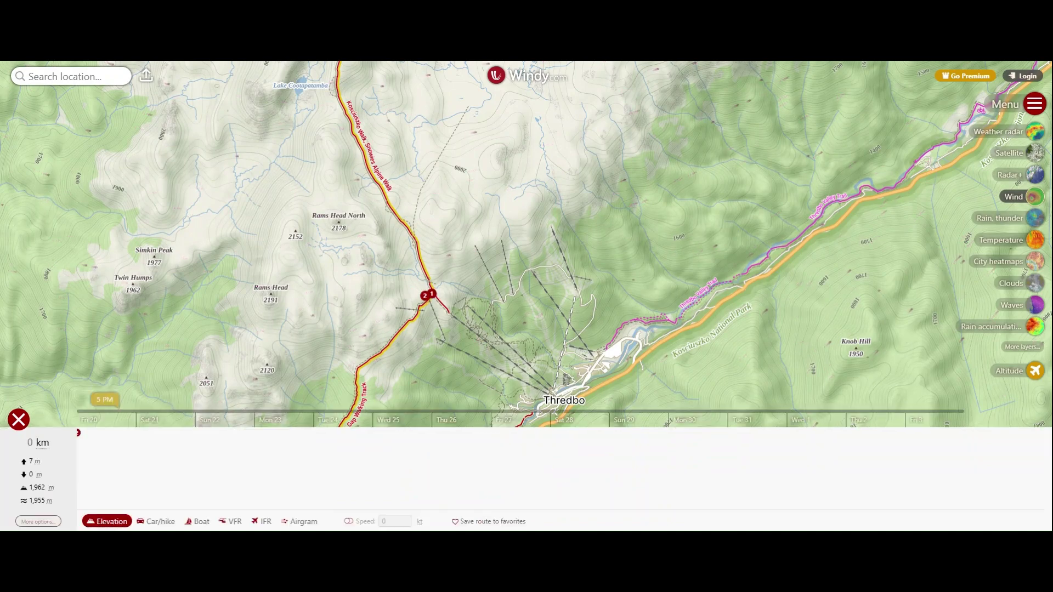
Move the second waypoint up the Kosciuszko Walk and add further waypoints along the track towards Lake Cootapatamba
left_click_drag(425, 295, 415, 259)
left_click(402, 222)
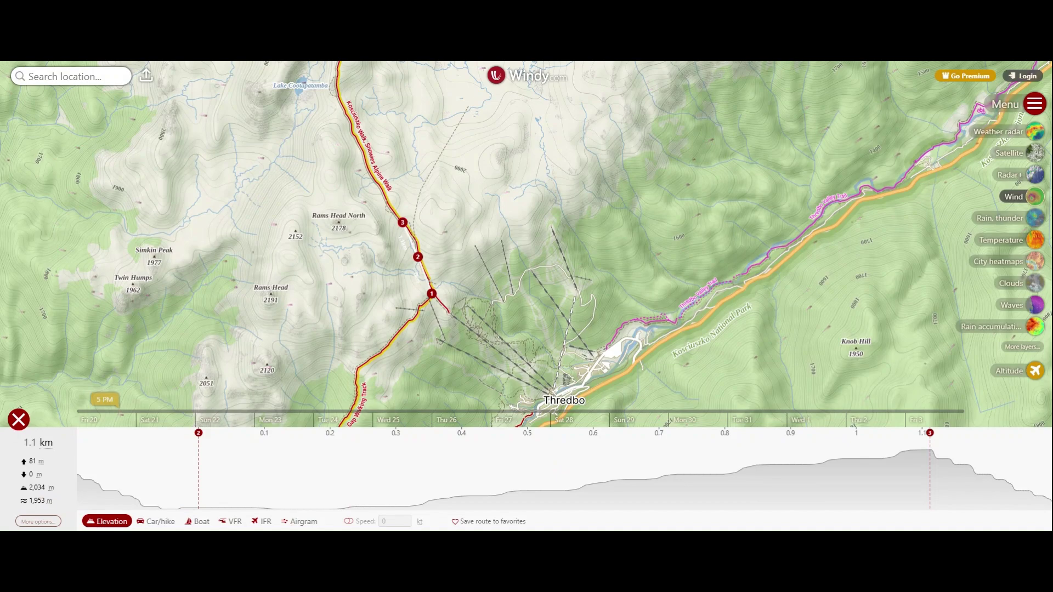
left_click(384, 196)
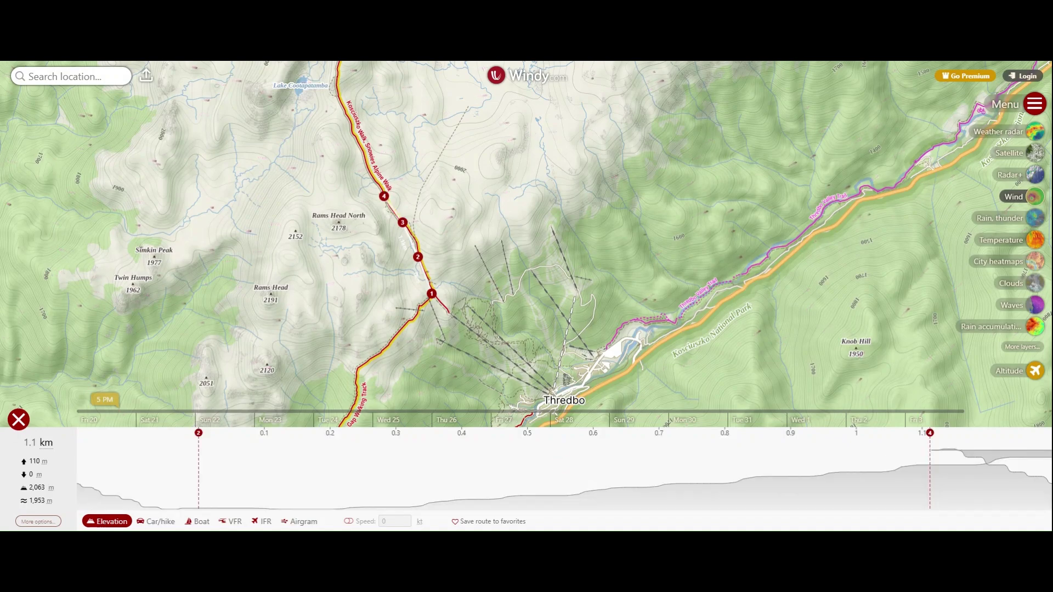
left_click(365, 162)
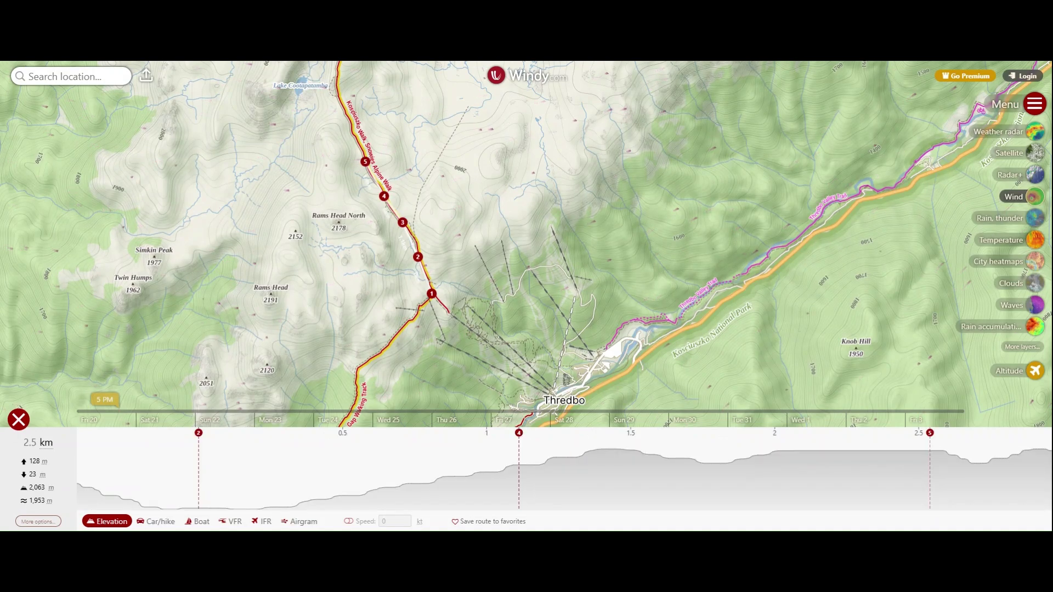
left_click(344, 113)
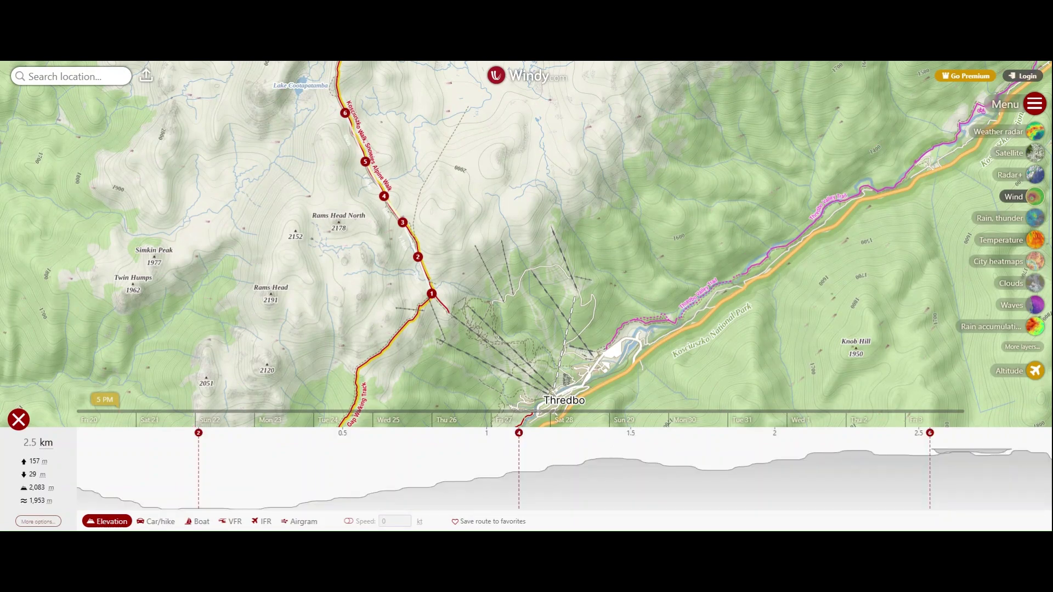
left_click(337, 73)
Extend the route with three more waypoints along the track past Lake Cootapatamba to the path junction by Etheridge Ridge
left_click_drag(426, 114, 477, 340)
right_click(477, 341)
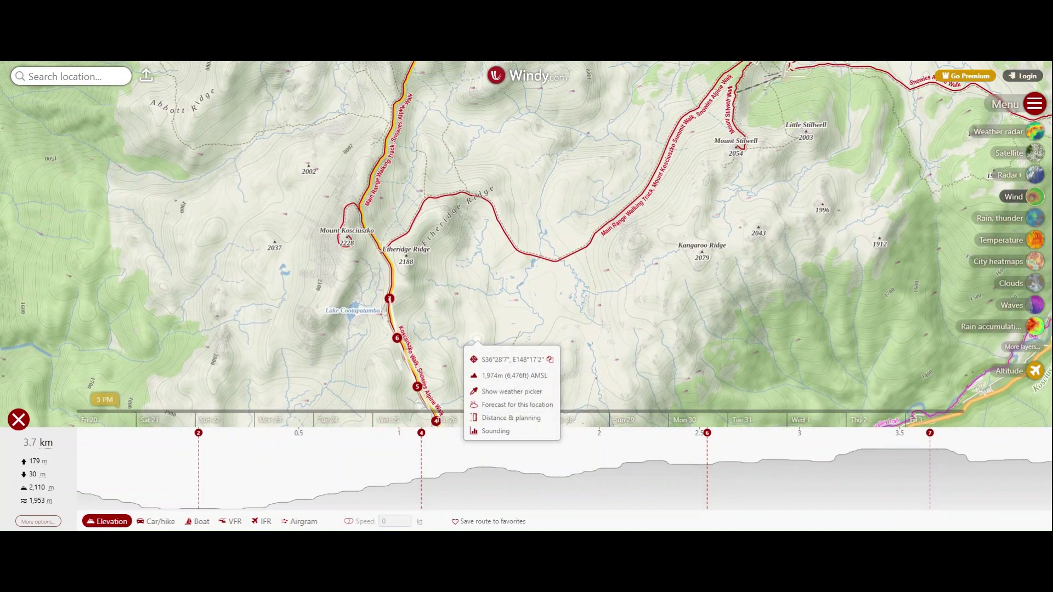
left_click(391, 283)
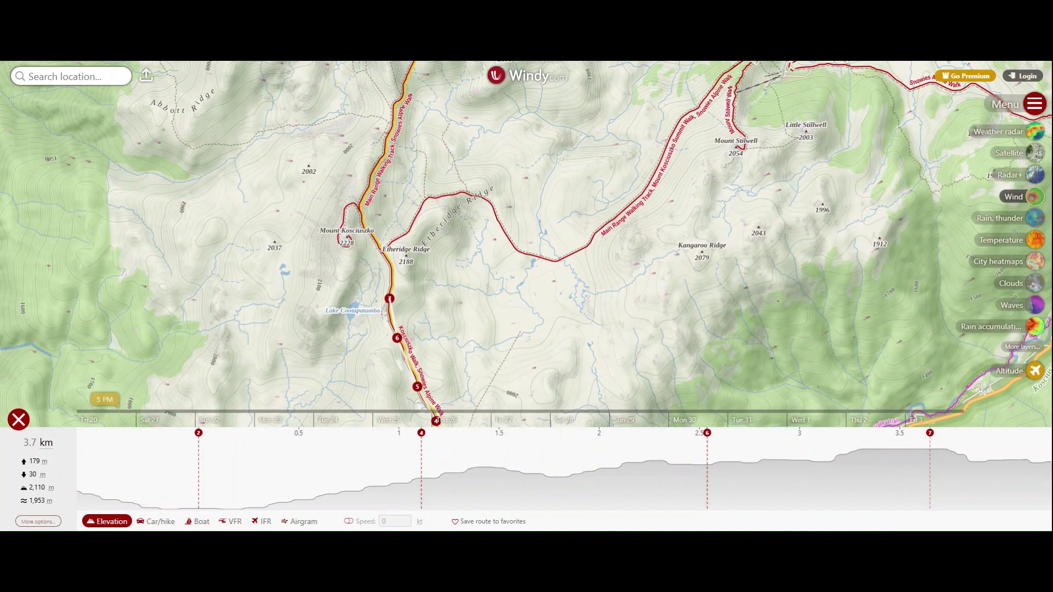
left_click(392, 269)
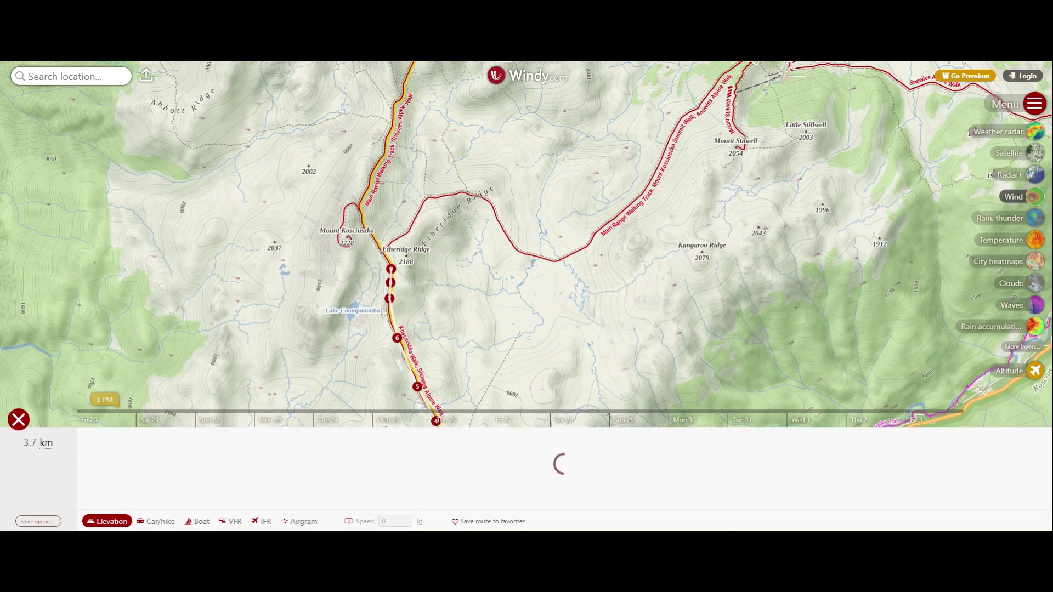
left_click(378, 250)
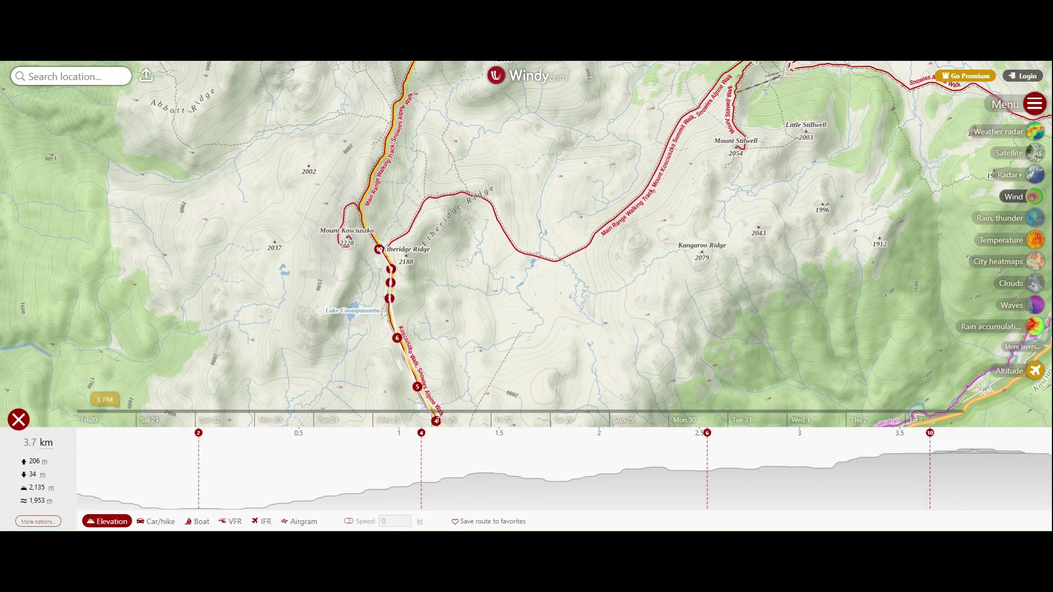
Add closely spaced waypoints along the loop path around Mount Kosciuszko, ending the route at its 2228 m summit
left_click(357, 208)
left_click(349, 203)
left_click(343, 214)
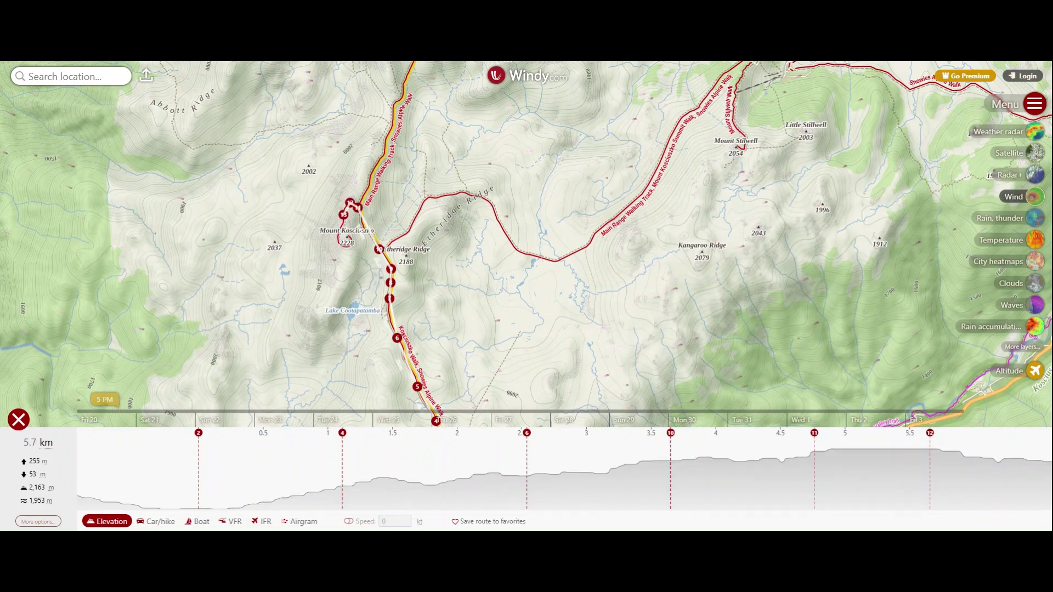
left_click(343, 225)
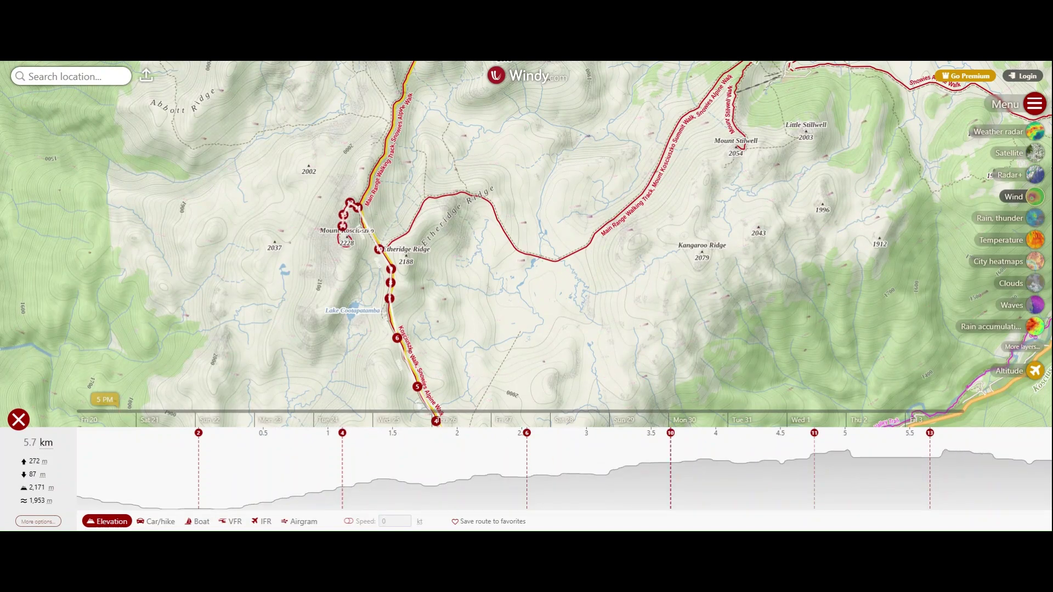
left_click(338, 241)
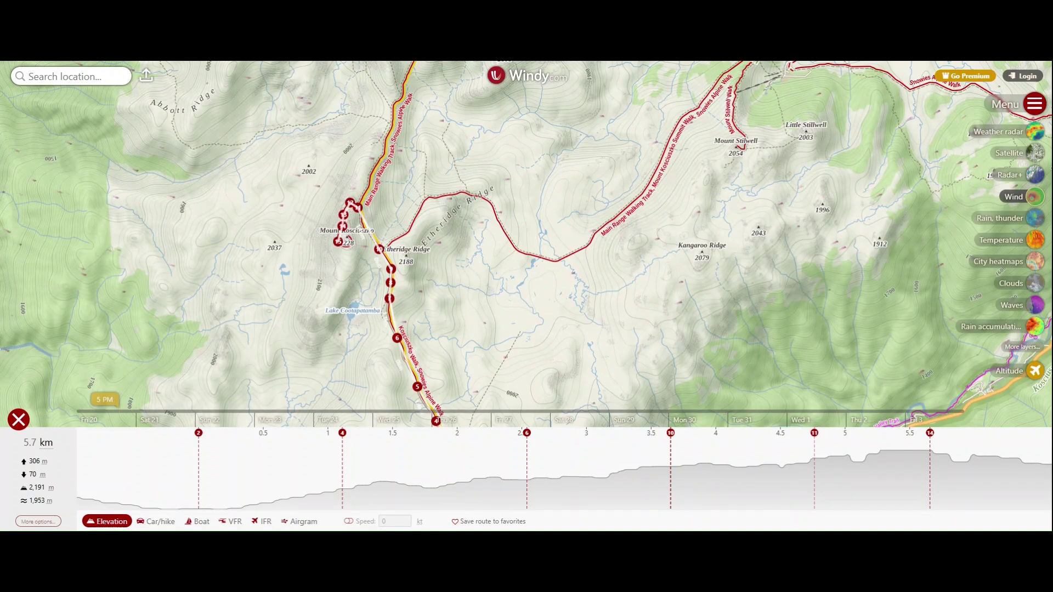
left_click(344, 248)
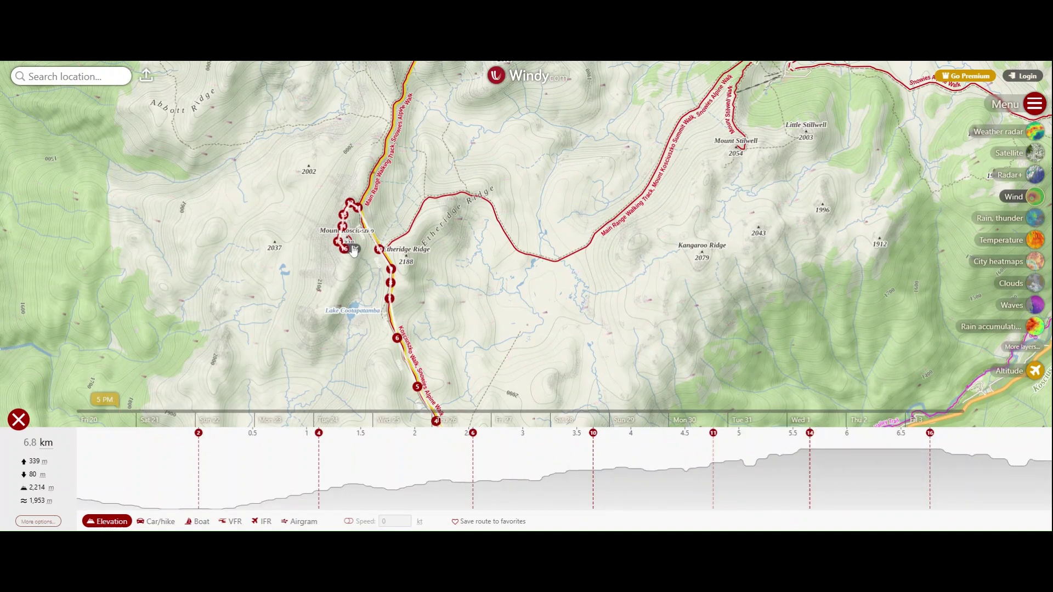
left_click(350, 240)
scroll(340, 235, "up", 2)
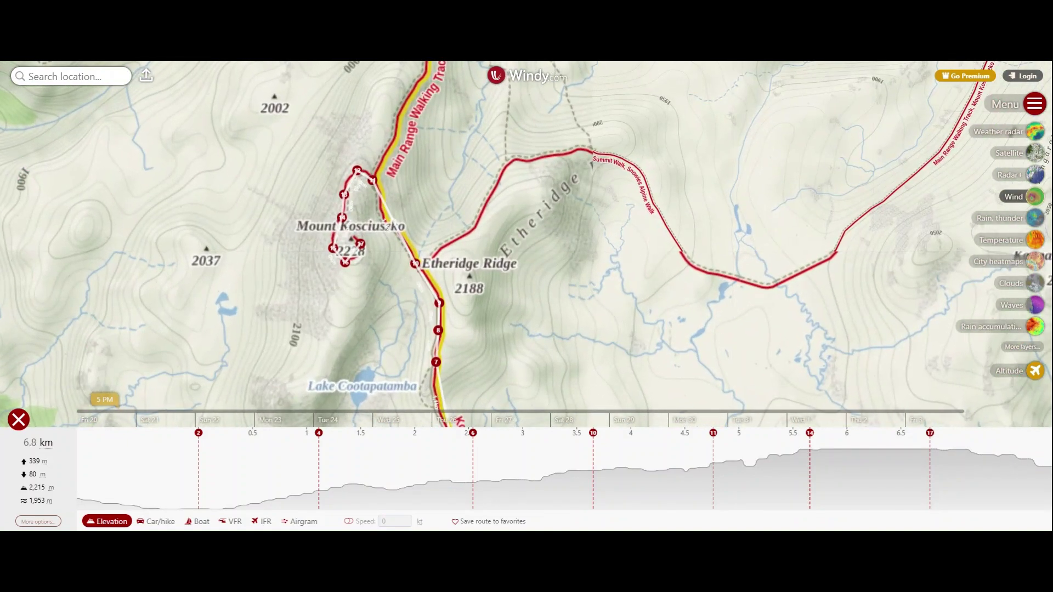
left_click(352, 240)
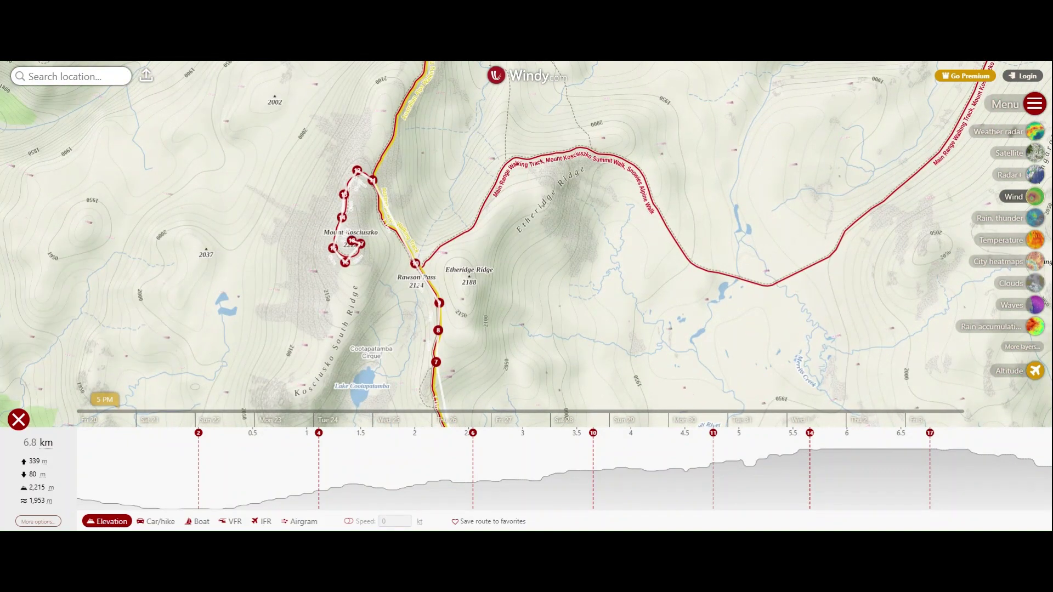